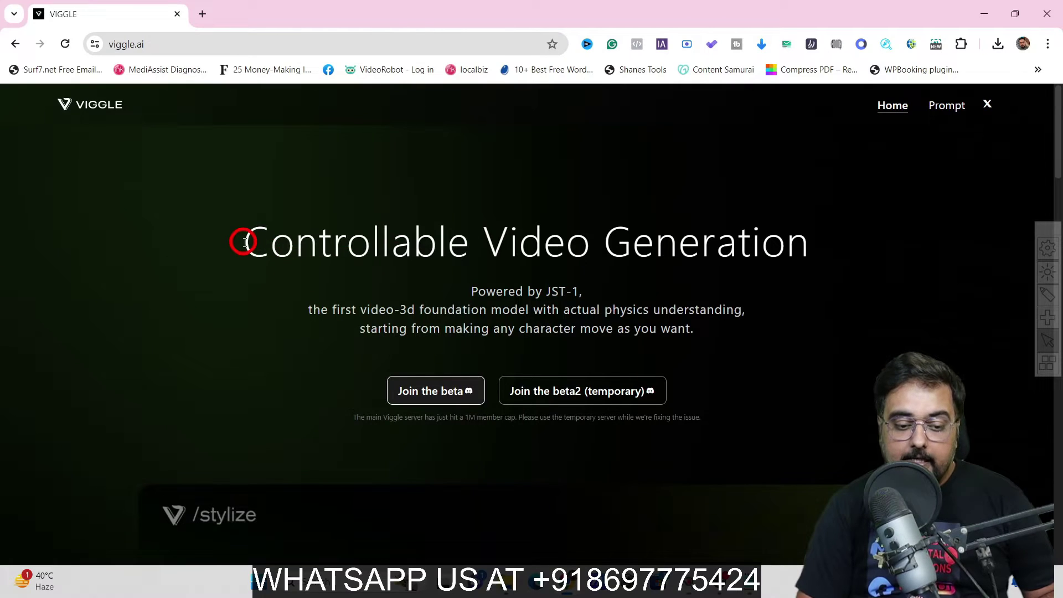
Step: Highlight Viggle's headline and the $hugo_goofy_dance motion name, then accept the Viggle invite
{"action": "left_click_drag", "start_coordinate": [420, 233], "coordinate": [830, 268]}
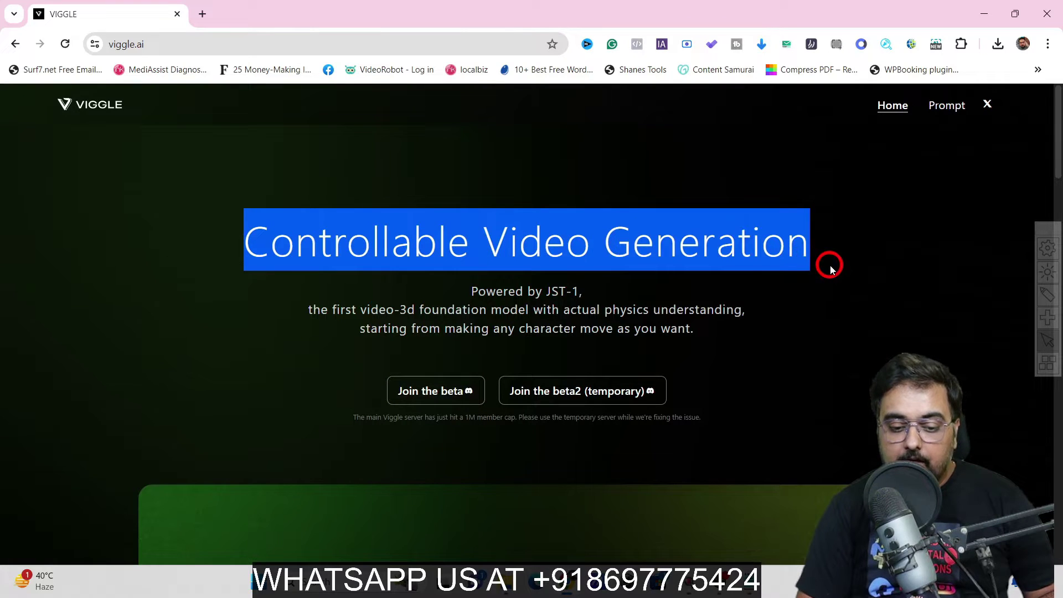
{"action": "left_click", "coordinate": [614, 288]}
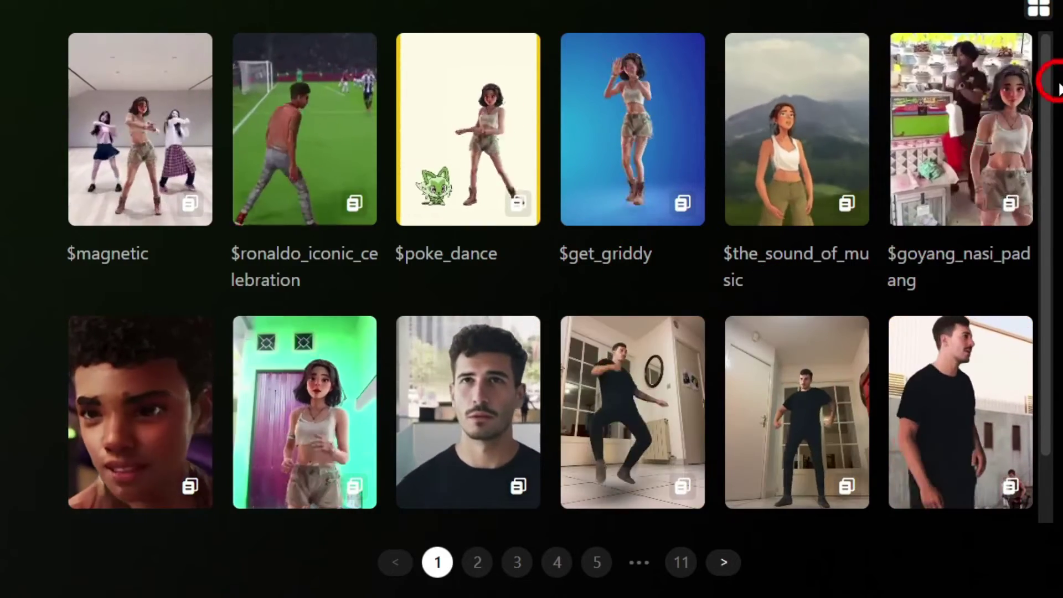
{"action": "scroll", "coordinate": [1043, 166], "scroll_direction": "down", "scroll_amount": 2}
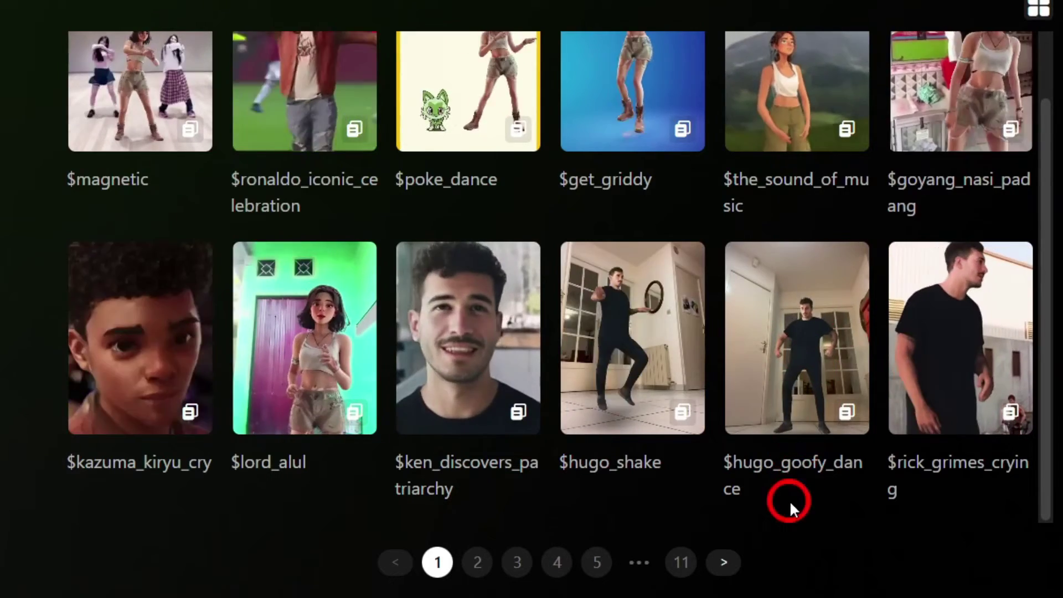
{"action": "triple_click", "coordinate": [723, 463]}
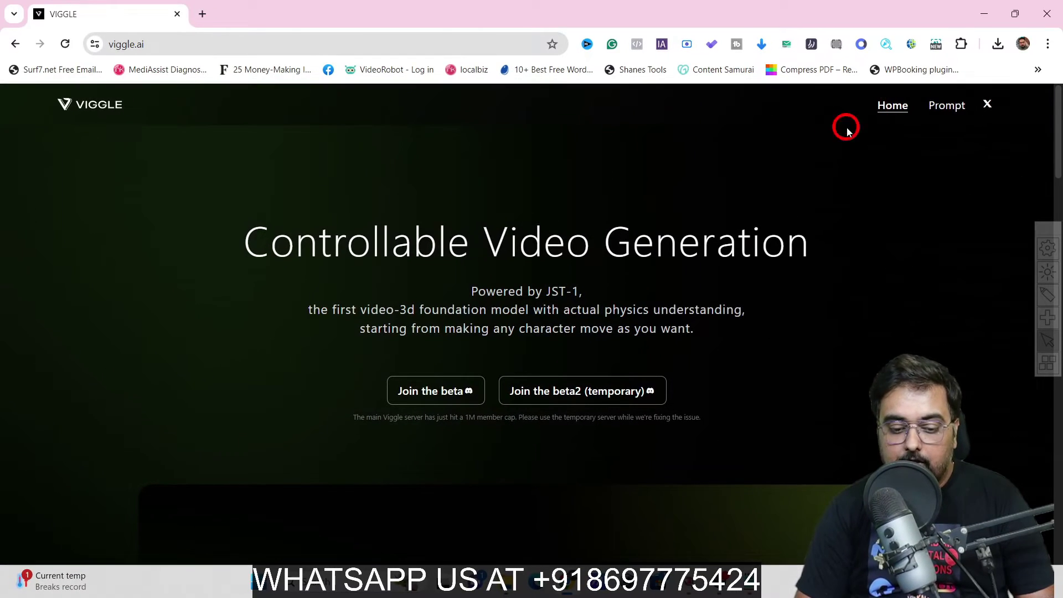
{"action": "left_click", "coordinate": [425, 392]}
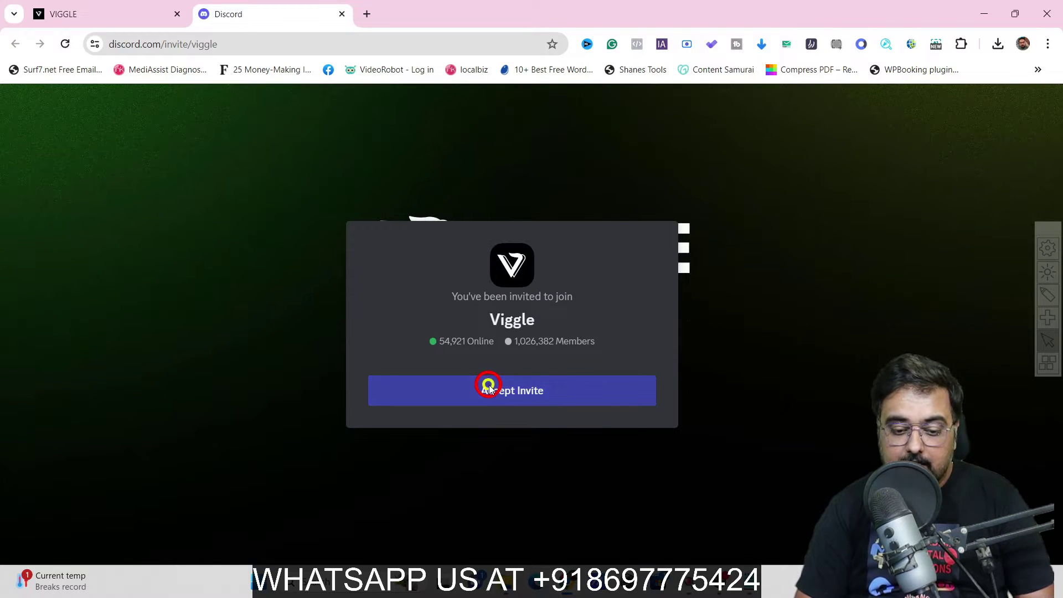
{"action": "left_click", "coordinate": [489, 387]}
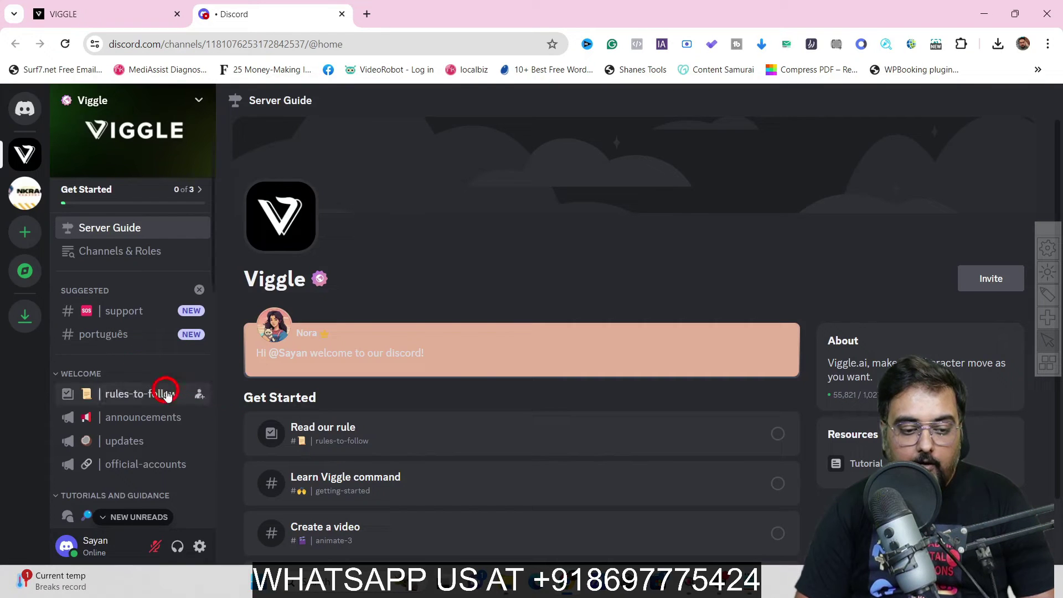
{"action": "scroll", "coordinate": [212, 289], "scroll_direction": "down", "scroll_amount": 2}
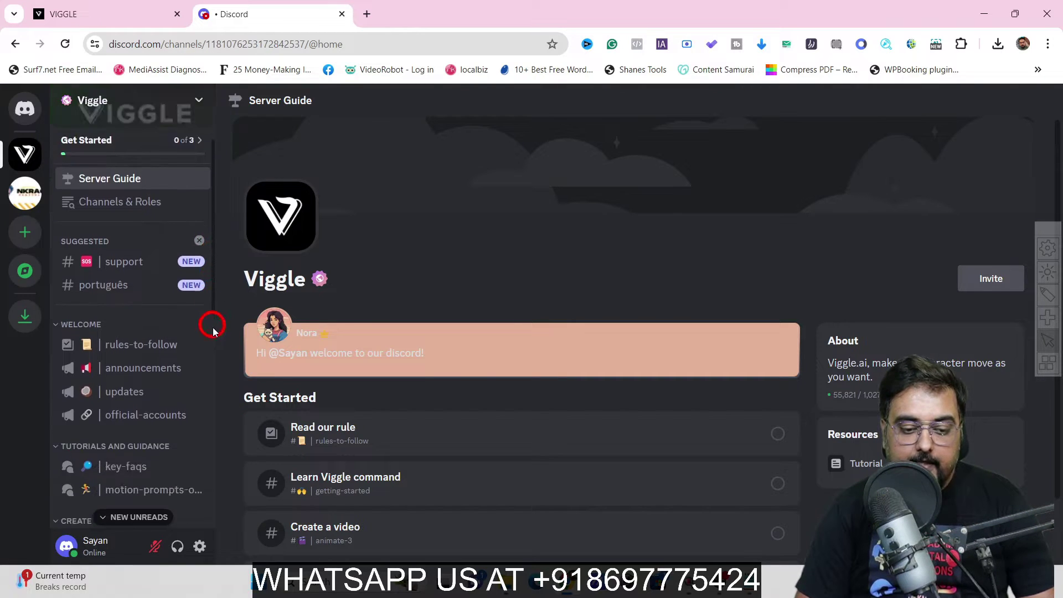
{"action": "scroll", "coordinate": [211, 323], "scroll_direction": "down", "scroll_amount": 3}
{"action": "scroll", "coordinate": [202, 380], "scroll_direction": "down", "scroll_amount": 2}
{"action": "scroll", "coordinate": [202, 445], "scroll_direction": "down", "scroll_amount": 1}
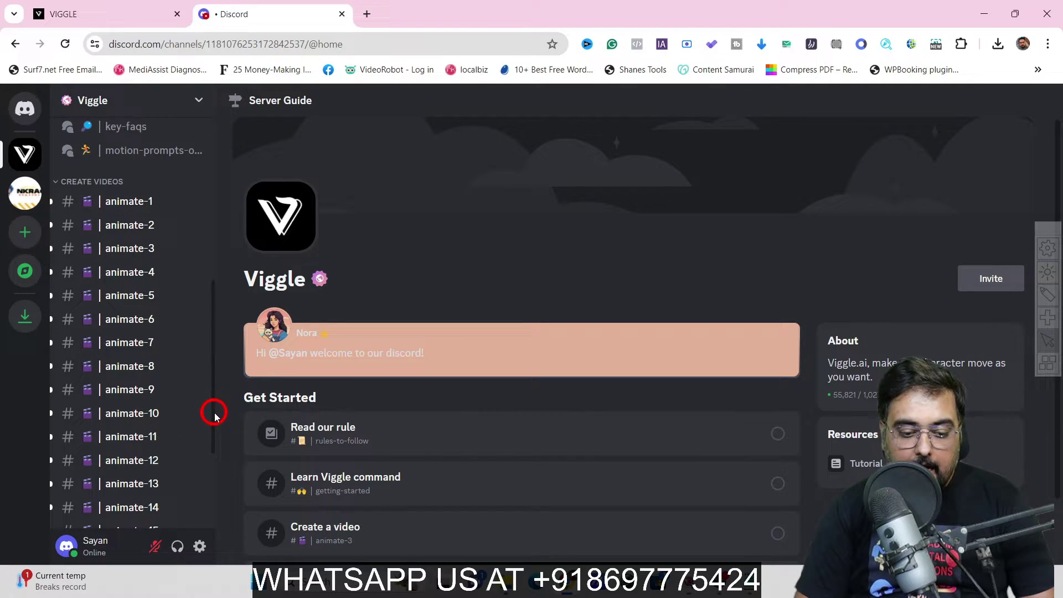
{"action": "scroll", "coordinate": [213, 432], "scroll_direction": "down", "scroll_amount": 2}
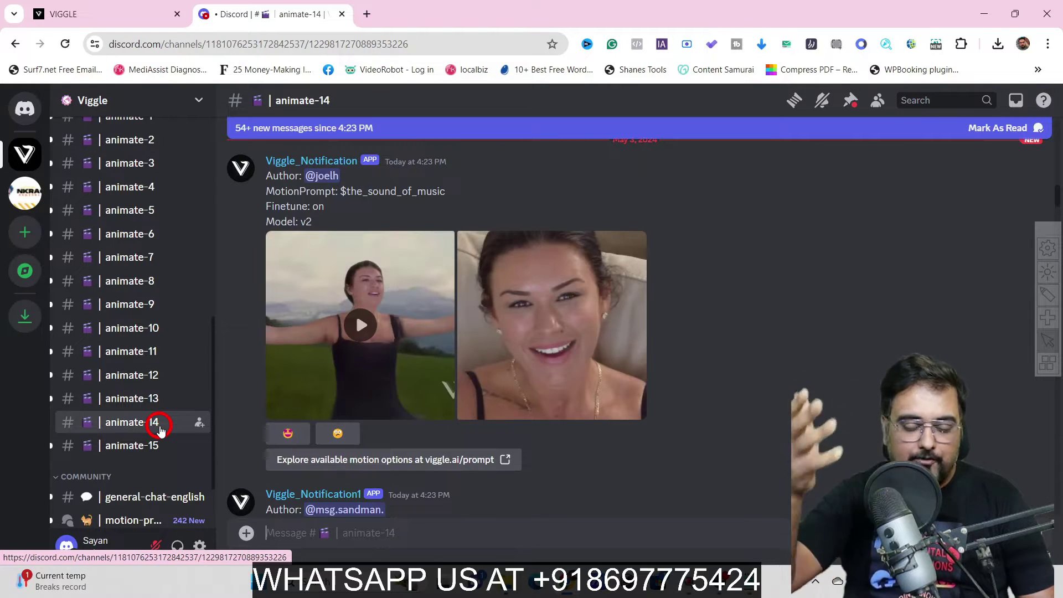
{"action": "mouse_move", "coordinate": [131, 507]}
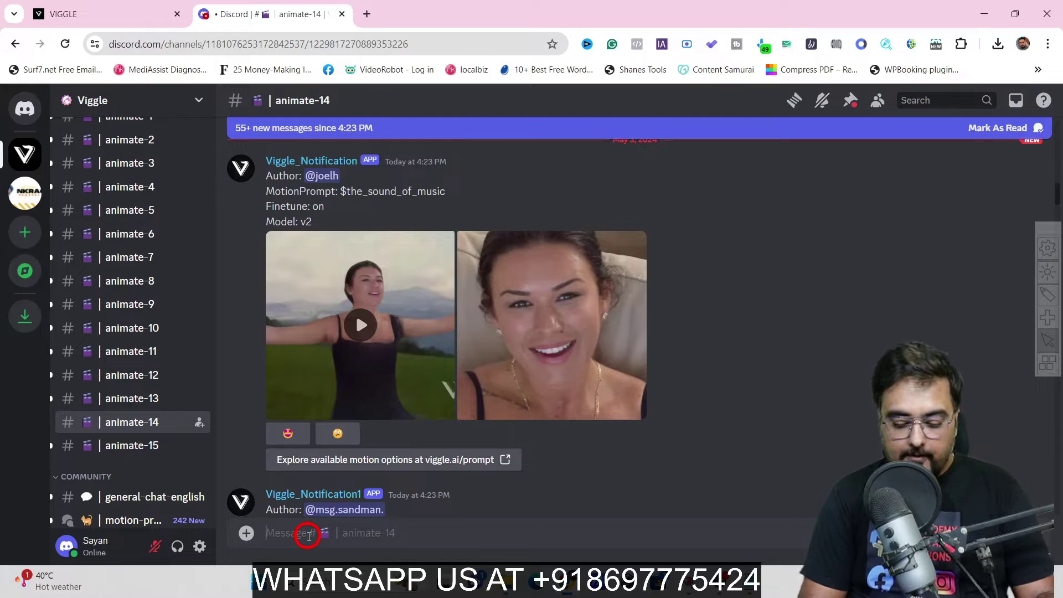
{"action": "type", "text": "/"}
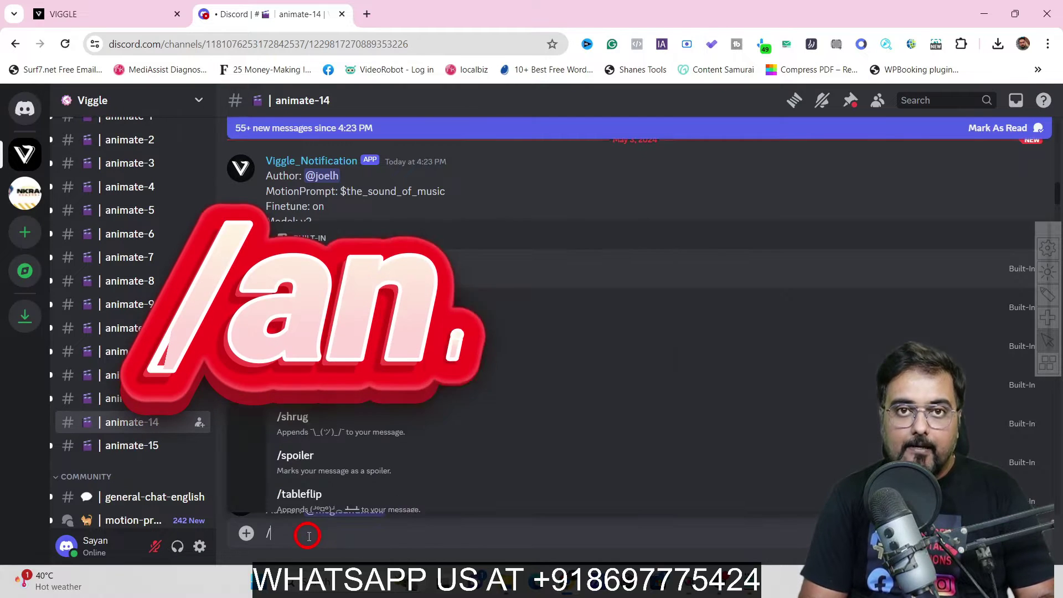
{"action": "type", "text": "ani"}
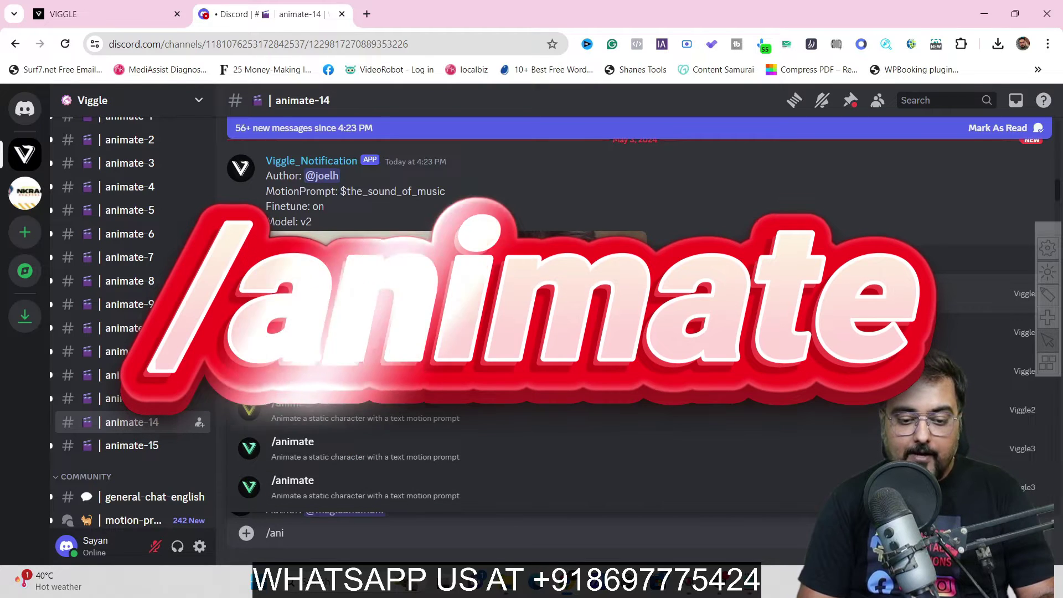
Step: Start the Viggle /animate command and attach the upscaled portrait photo as its image
{"action": "left_click", "coordinate": [314, 295]}
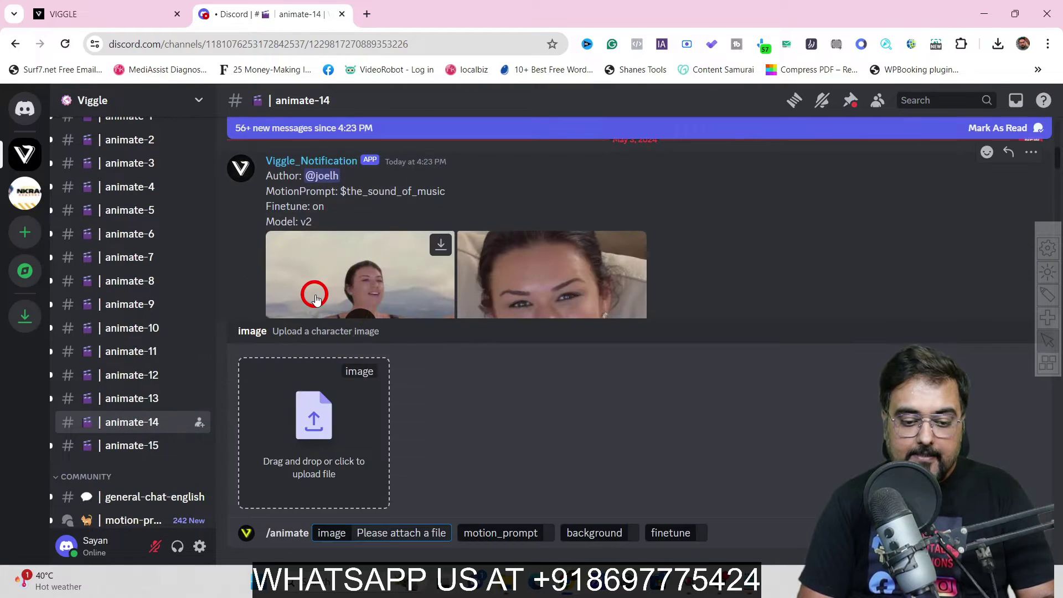
{"action": "left_click", "coordinate": [311, 419]}
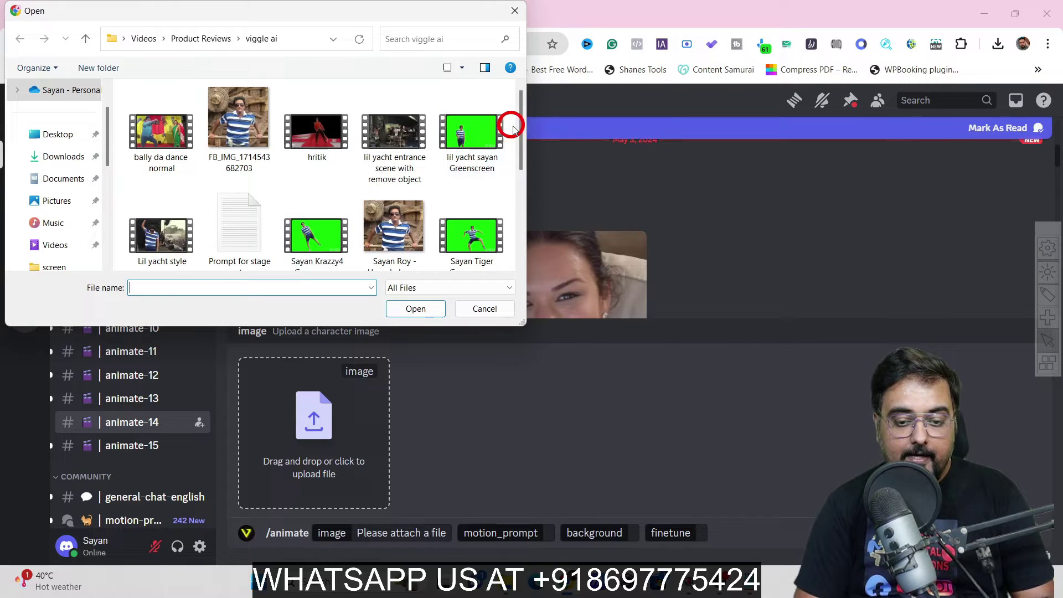
{"action": "scroll", "coordinate": [525, 166], "scroll_direction": "down", "scroll_amount": 1}
{"action": "left_click", "coordinate": [161, 179]}
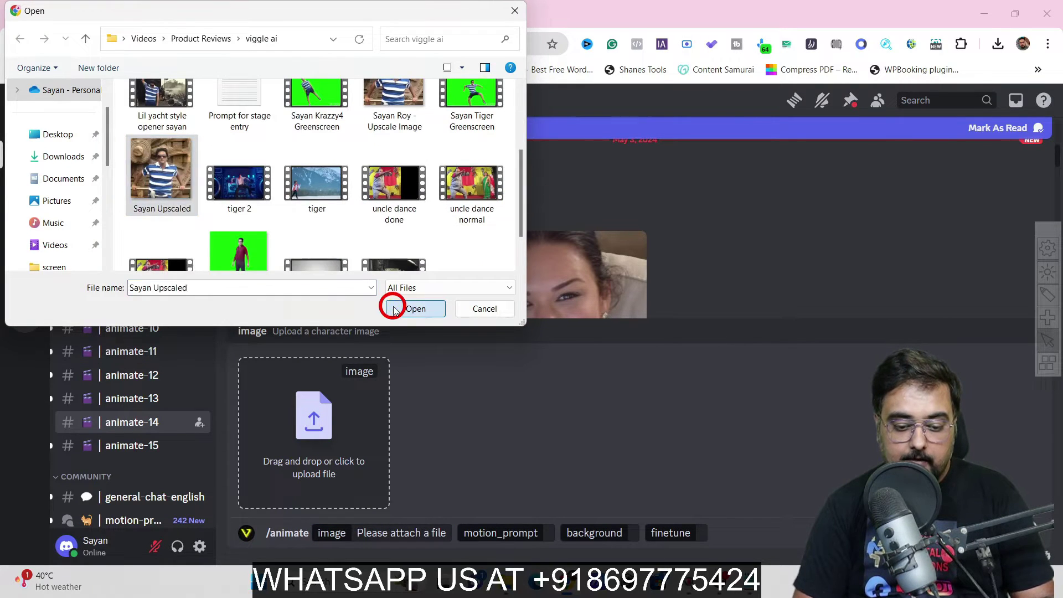
{"action": "left_click", "coordinate": [392, 306]}
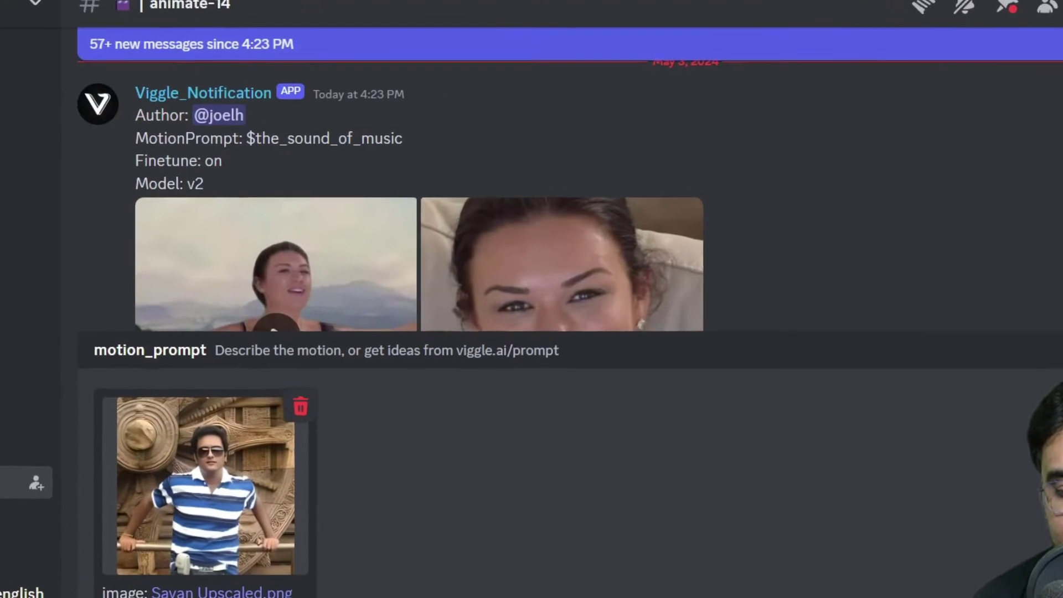
Step: Set the animate background to From template and turn finetune on
{"action": "left_click", "coordinate": [706, 534]}
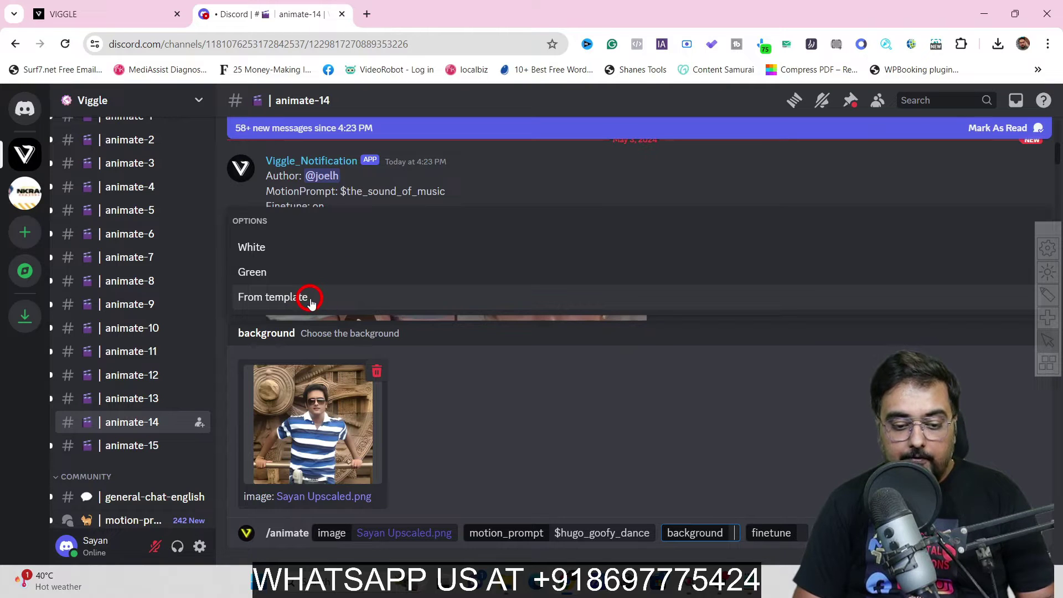
{"action": "left_click", "coordinate": [310, 301]}
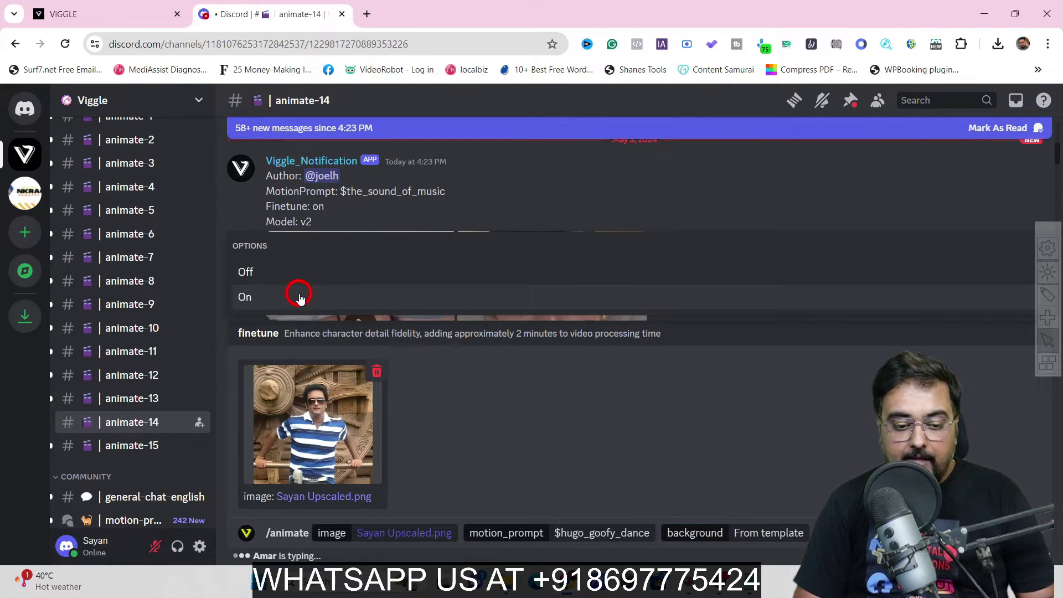
{"action": "left_click", "coordinate": [297, 300]}
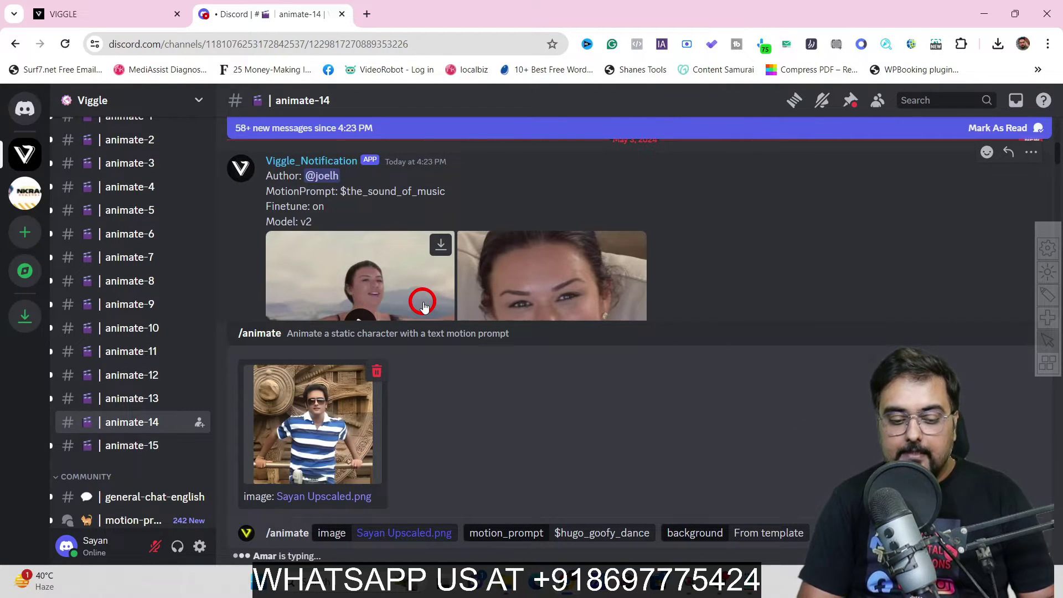
{"action": "key", "text": "Return"}
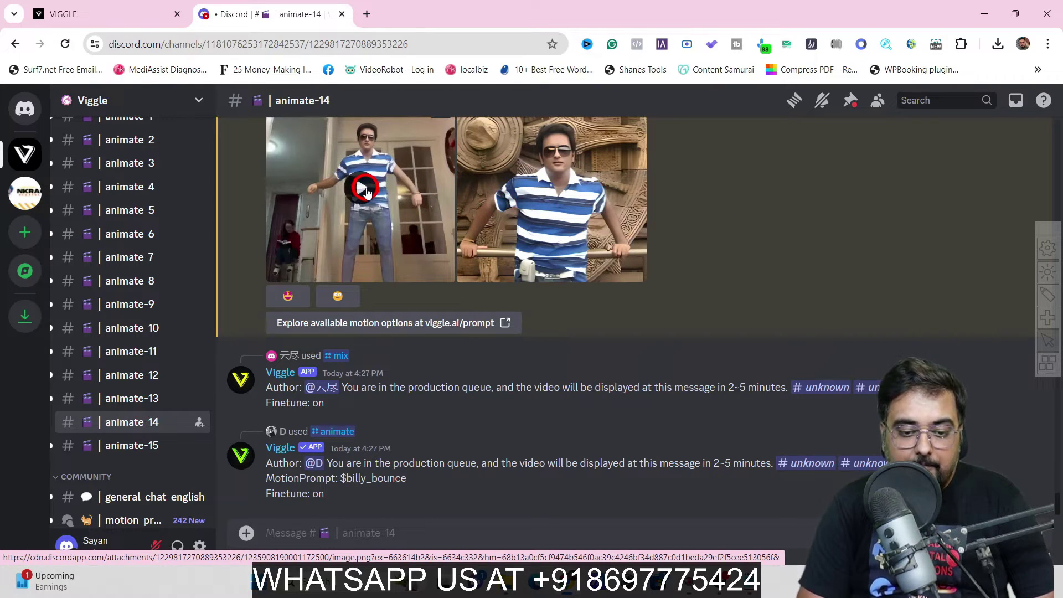
{"action": "left_click", "coordinate": [365, 189]}
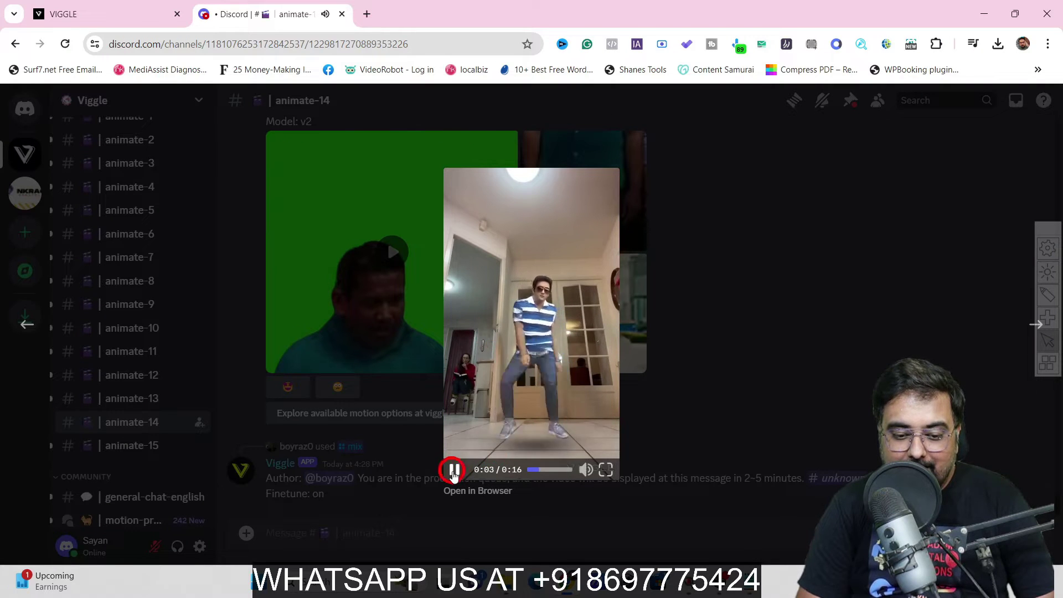
{"action": "left_click", "coordinate": [457, 469]}
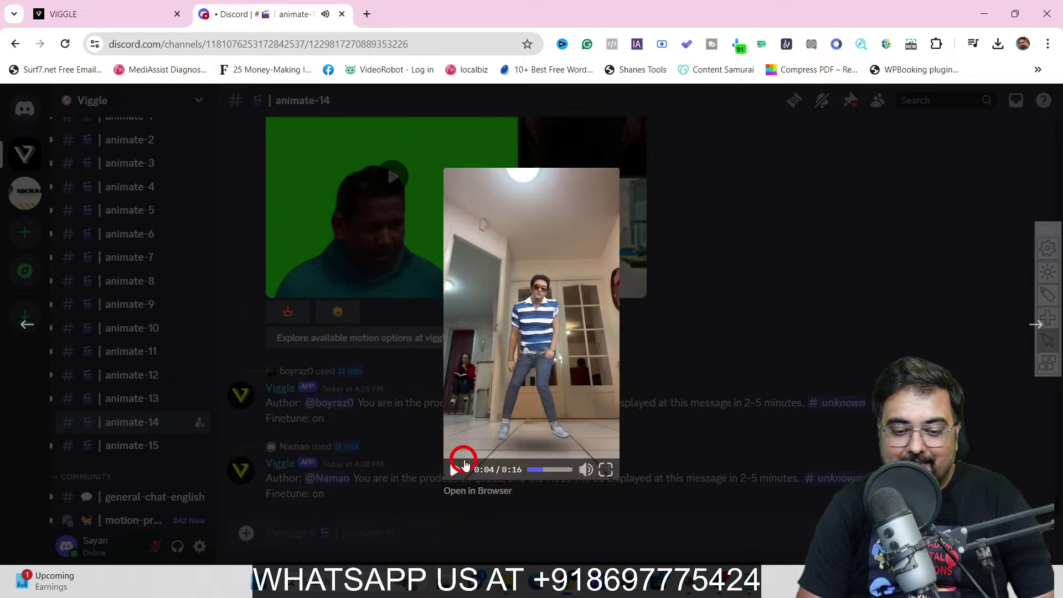
{"action": "left_click", "coordinate": [641, 268]}
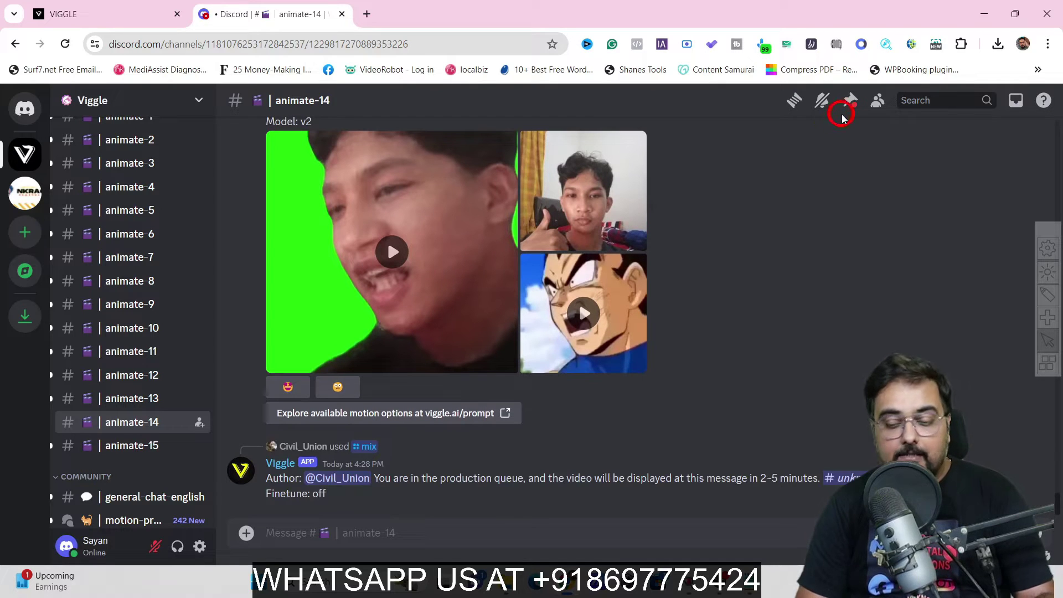
{"action": "left_click", "coordinate": [925, 98]}
{"action": "type", "text": "sa"}
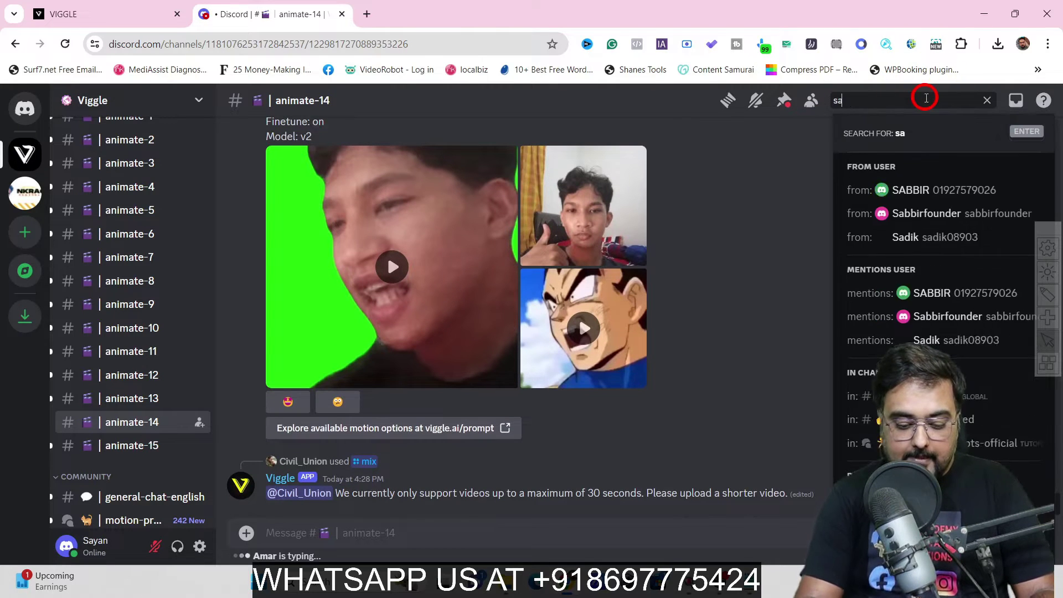
{"action": "type", "text": "yan9824"}
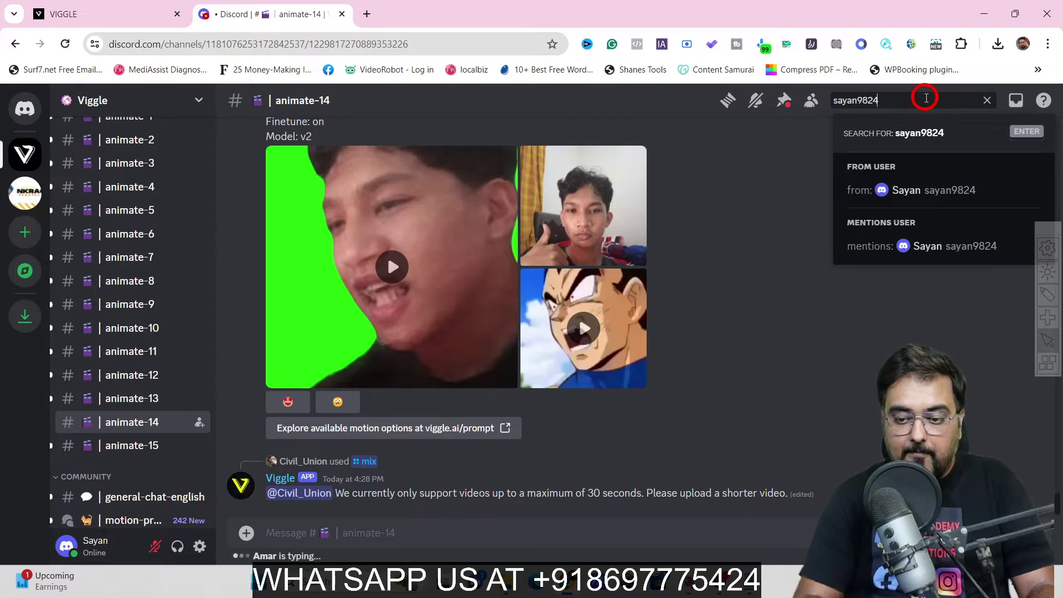
{"action": "left_click", "coordinate": [924, 244]}
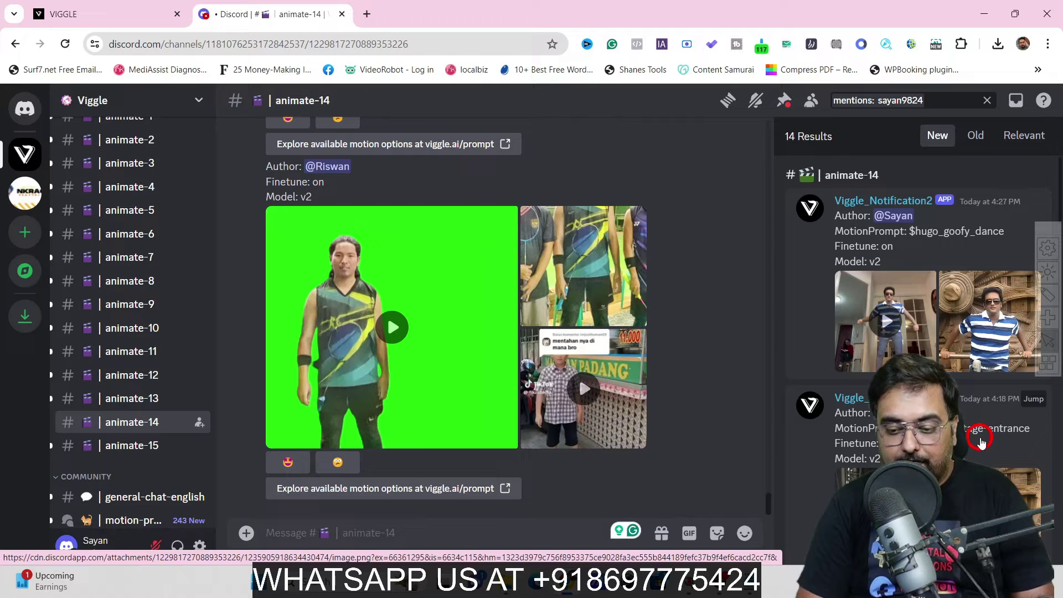
{"action": "mouse_move", "coordinate": [884, 322]}
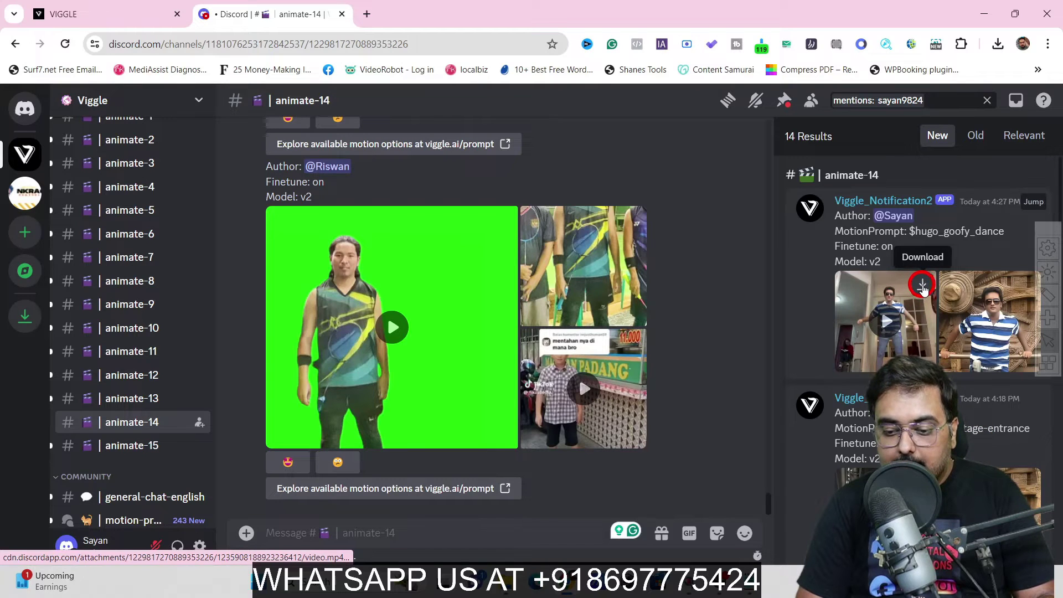
{"action": "left_click", "coordinate": [922, 286]}
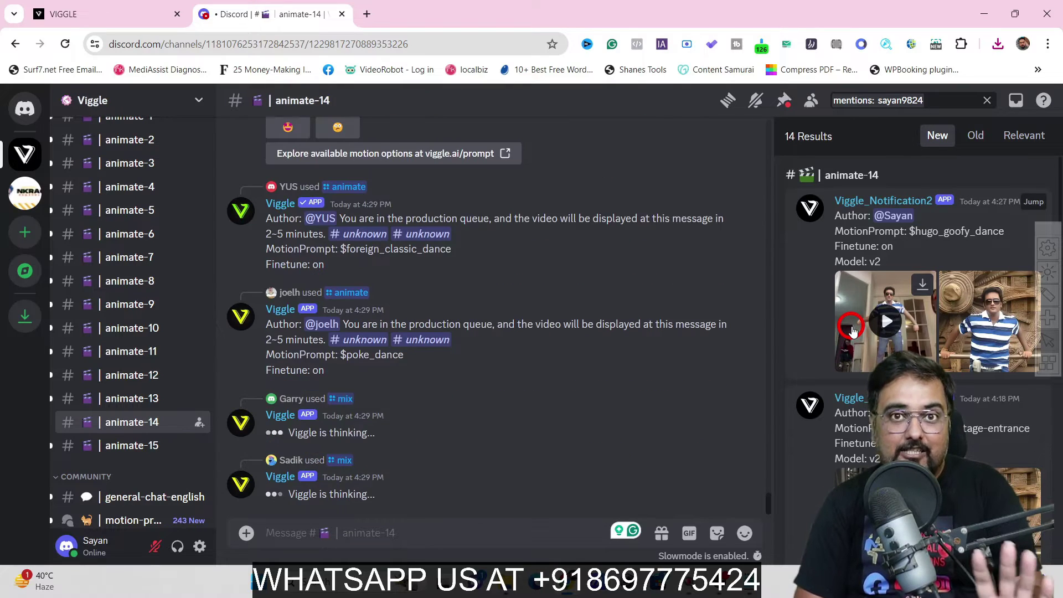
{"action": "scroll", "coordinate": [873, 362], "scroll_direction": "down", "scroll_amount": 2}
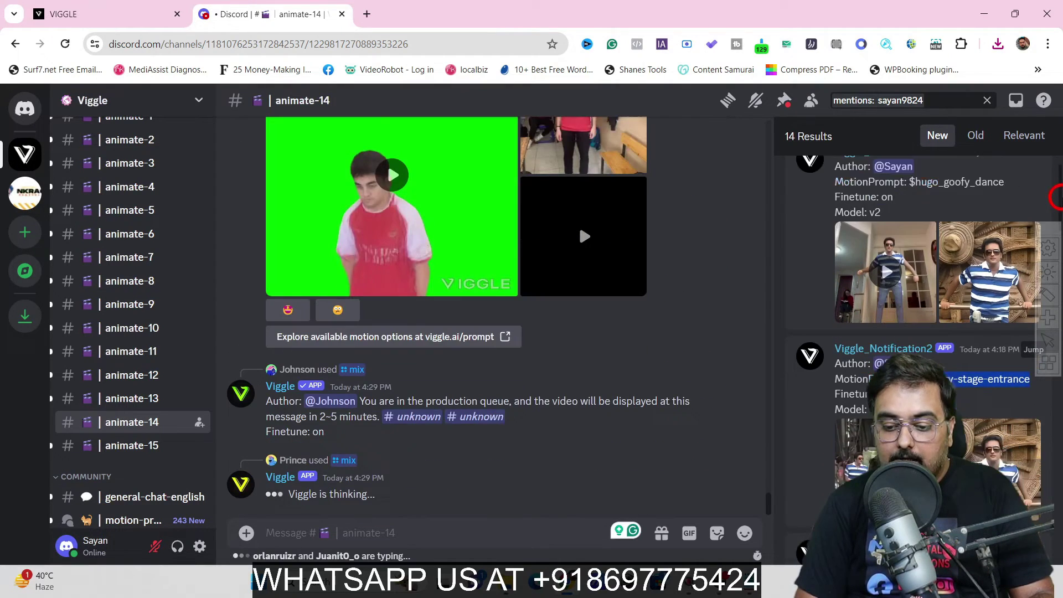
Step: Select the lil-yachty-stage-entrance prompt, then play video (1).mp4 from Chrome's recent downloads
{"action": "double_click", "coordinate": [934, 264]}
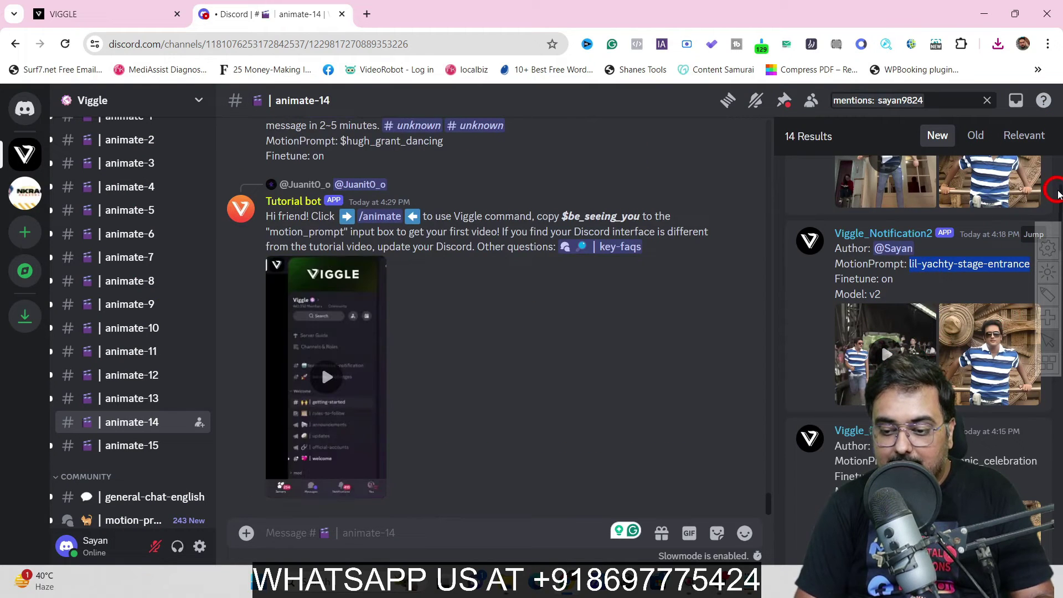
{"action": "scroll", "coordinate": [966, 235], "scroll_direction": "down", "scroll_amount": 2}
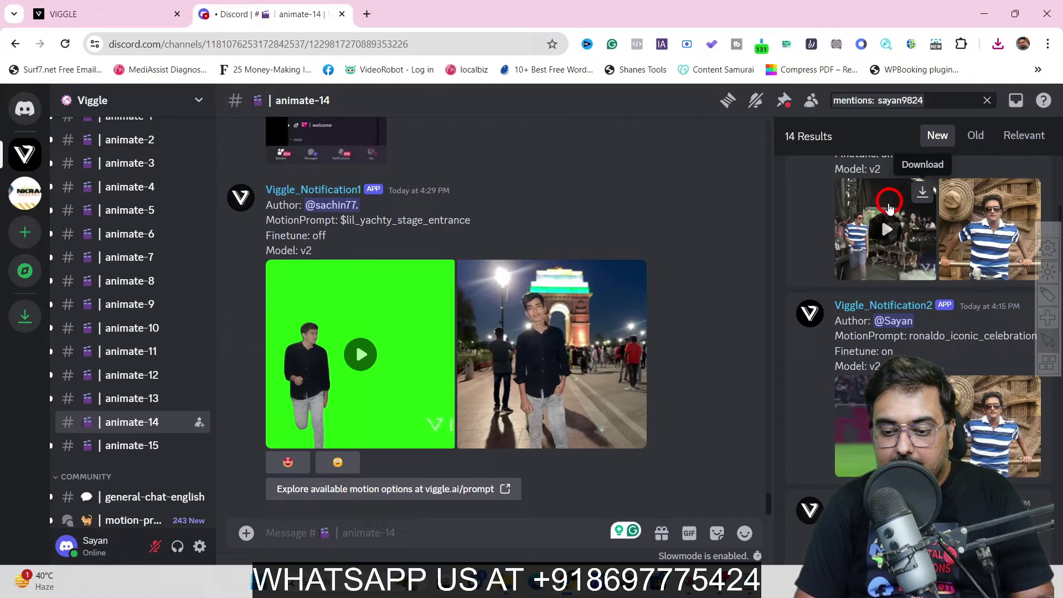
{"action": "left_click", "coordinate": [997, 44]}
{"action": "left_click", "coordinate": [883, 143]}
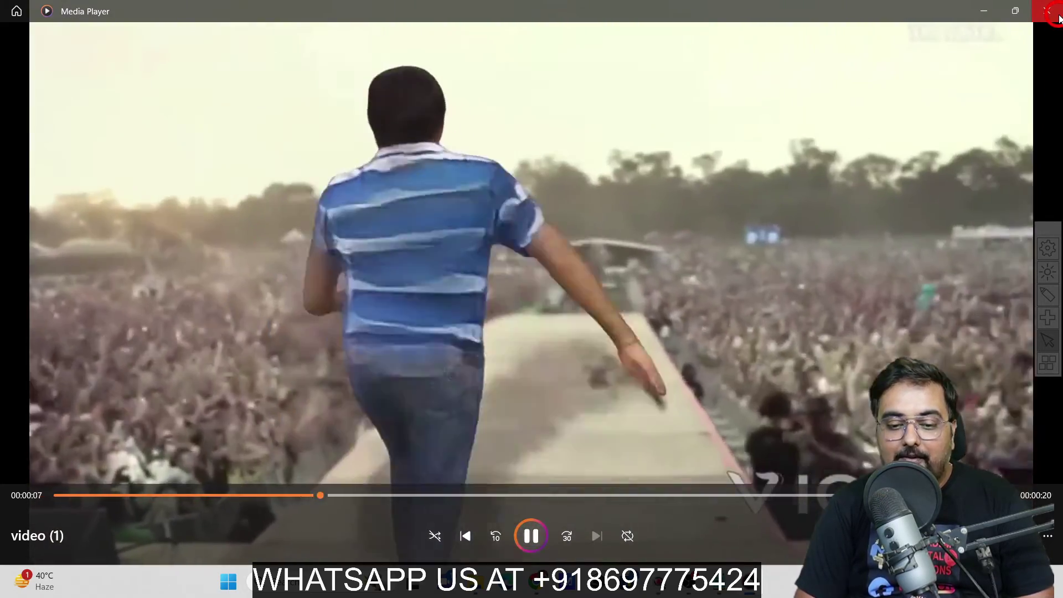
Step: Close the Media Player window playing video (1).mp4 after watching it
{"action": "left_click", "coordinate": [1058, 17]}
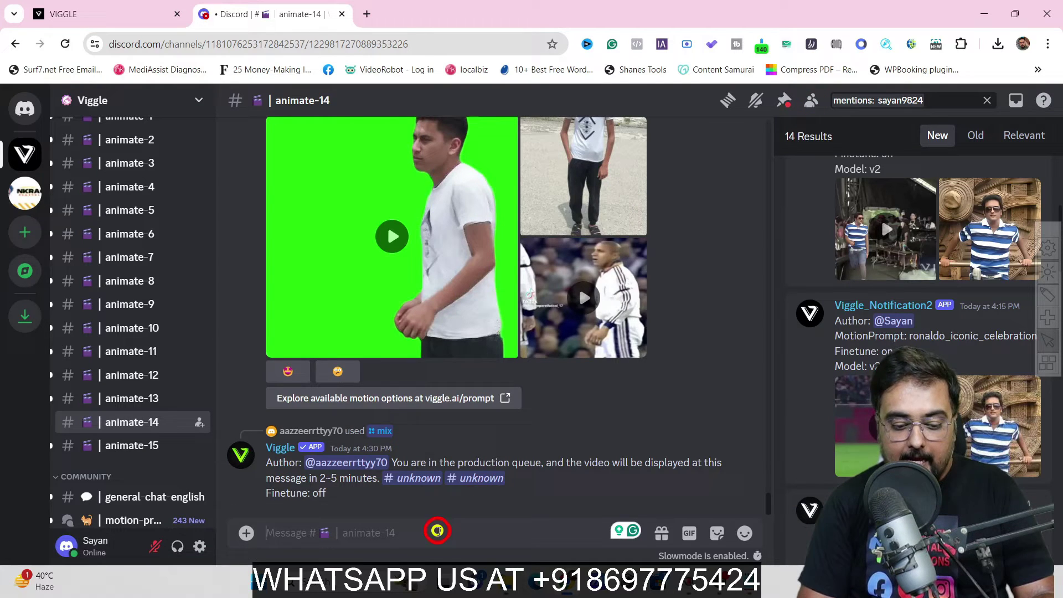
{"action": "type", "text": "/mi"}
{"action": "type", "text": "x"}
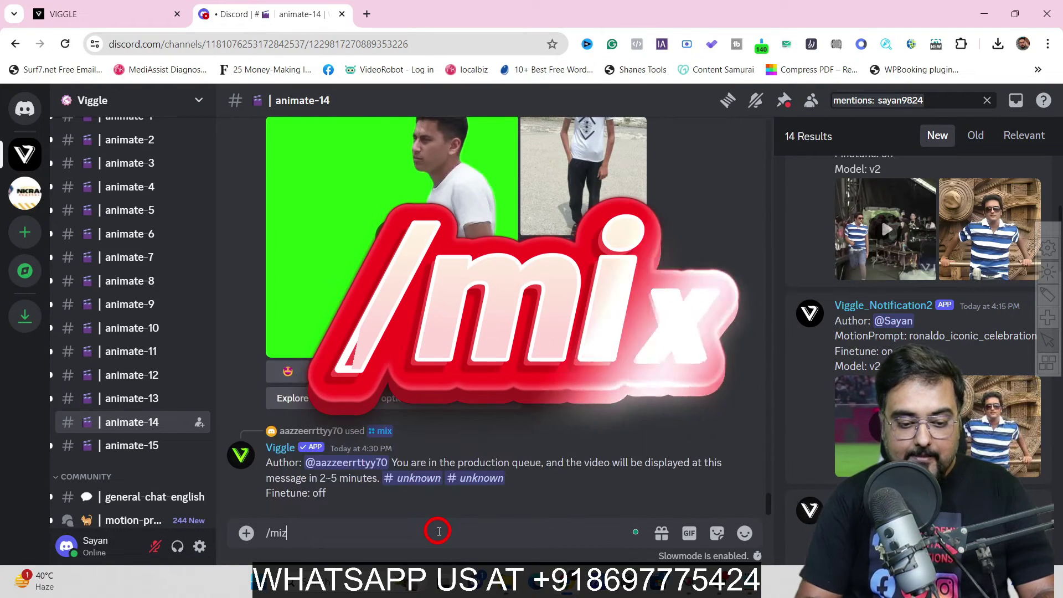
{"action": "type", "text": "x"}
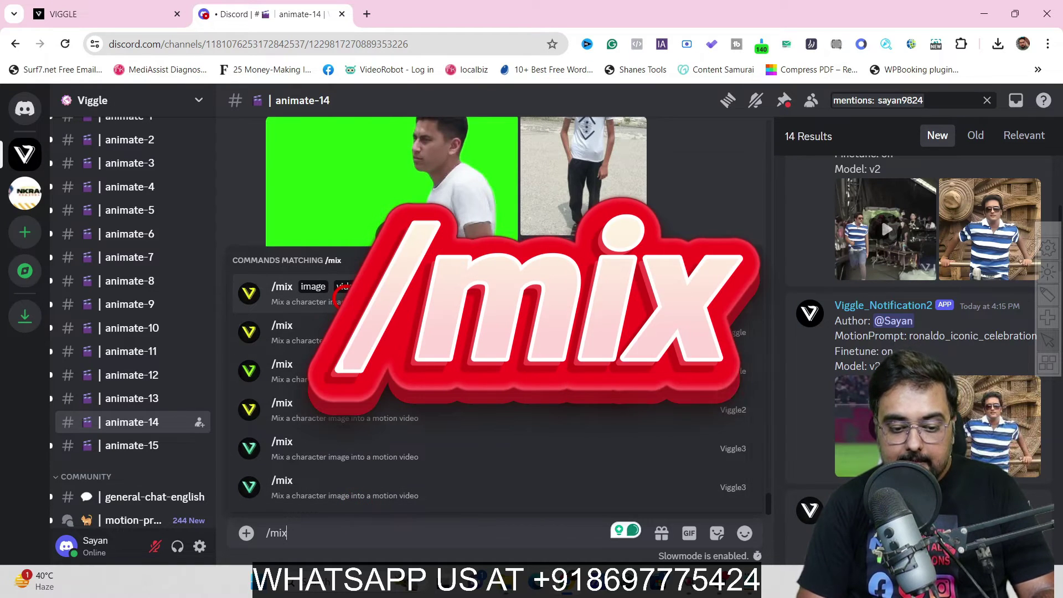
Step: Start a Viggle /mix with Sayan Upscaled.png as the image and hritik.mp4 as motion
{"action": "left_click", "coordinate": [348, 302]}
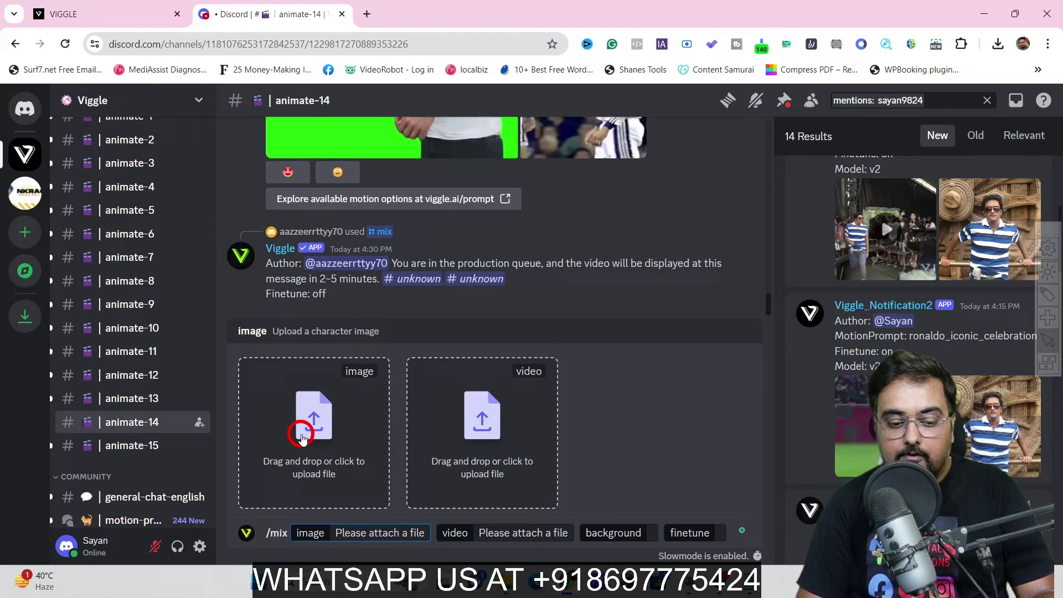
{"action": "left_click", "coordinate": [302, 432]}
{"action": "scroll", "coordinate": [161, 225], "scroll_direction": "down", "scroll_amount": 1}
{"action": "double_click", "coordinate": [161, 225]}
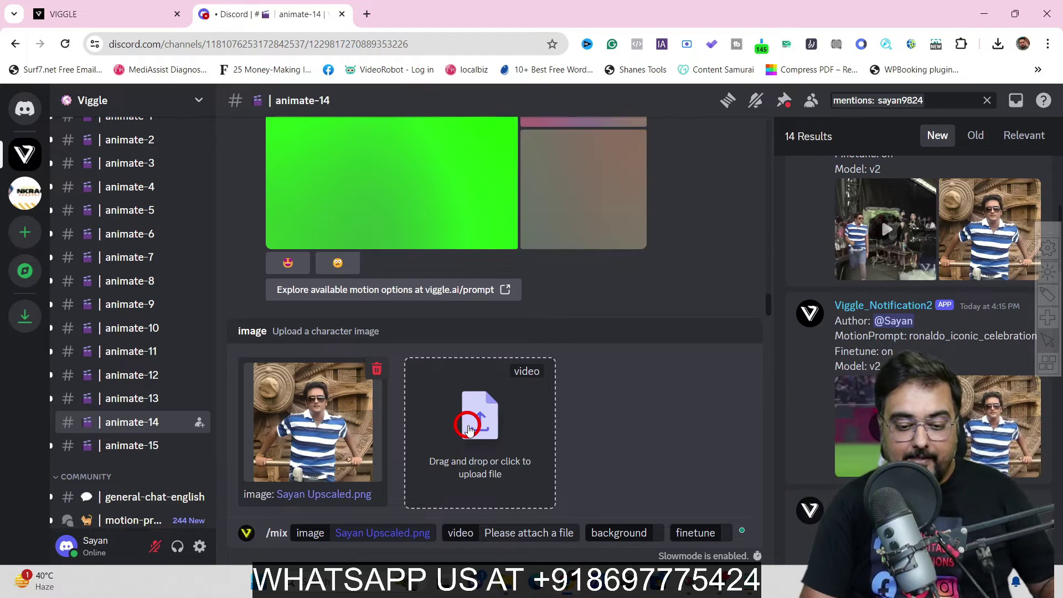
{"action": "left_click", "coordinate": [469, 426]}
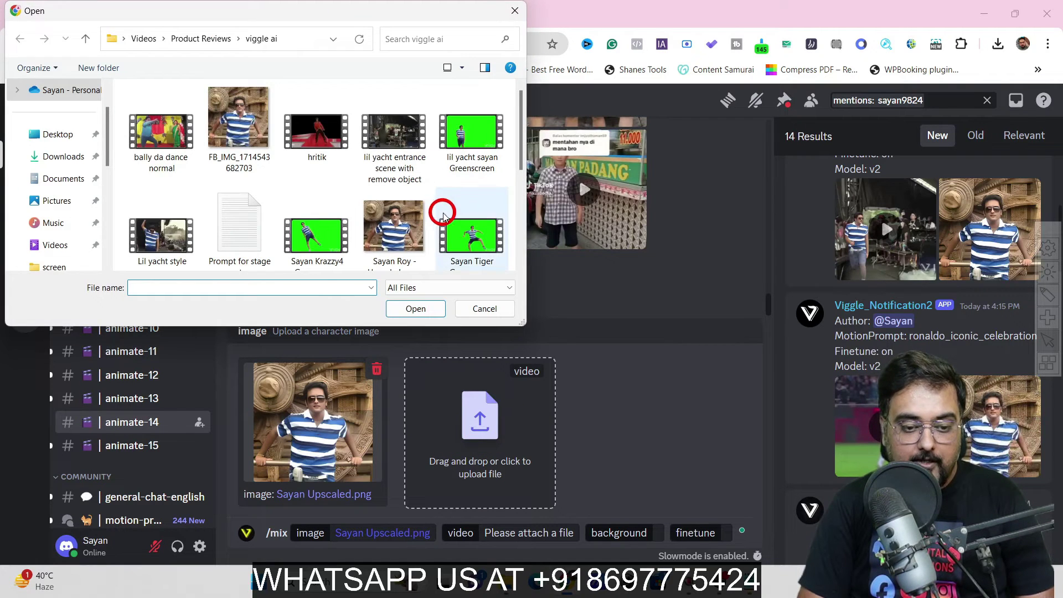
{"action": "double_click", "coordinate": [317, 133]}
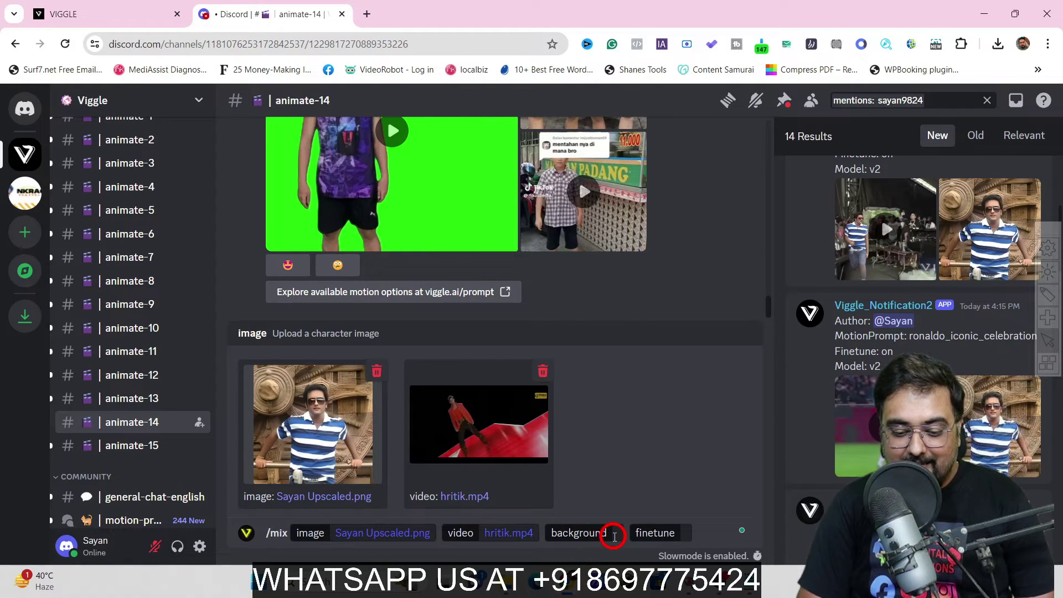
Step: Set the mix background to Green, turn finetune on, and send the command
{"action": "left_click", "coordinate": [613, 535]}
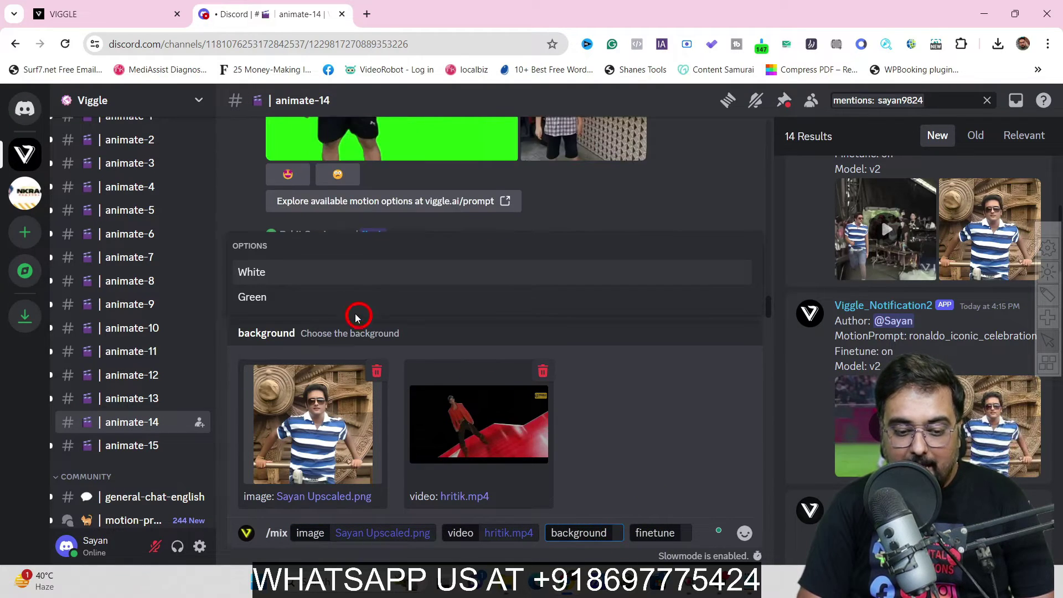
{"action": "left_click", "coordinate": [283, 297]}
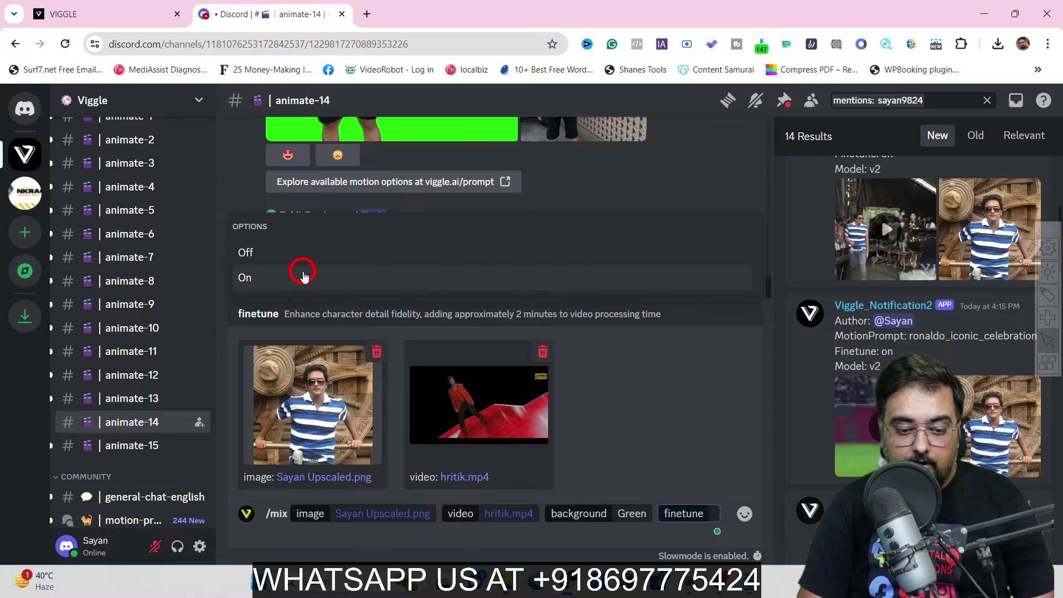
{"action": "left_click", "coordinate": [302, 275]}
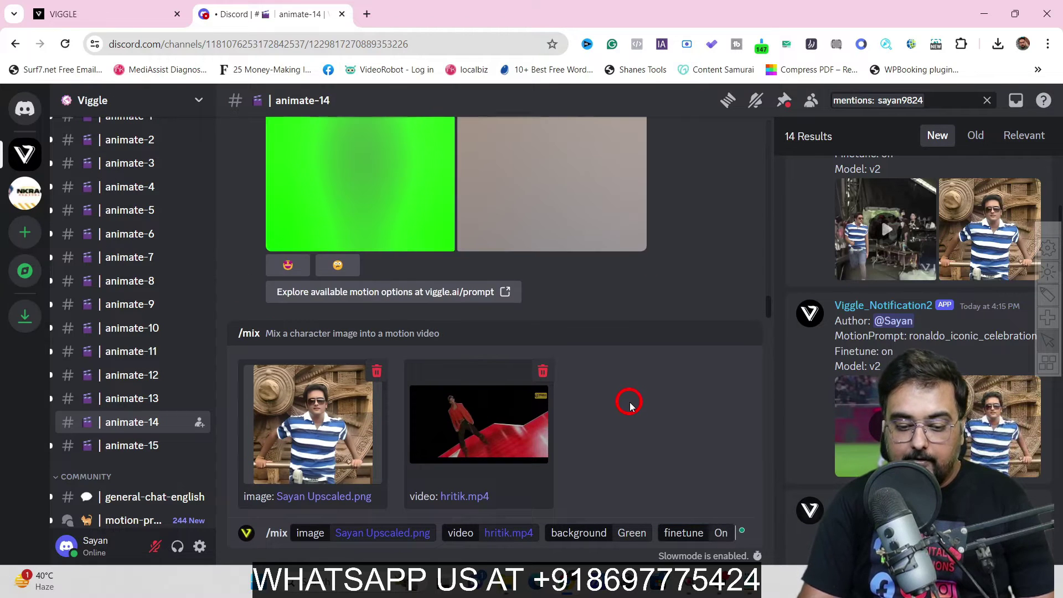
{"action": "key", "text": "Return"}
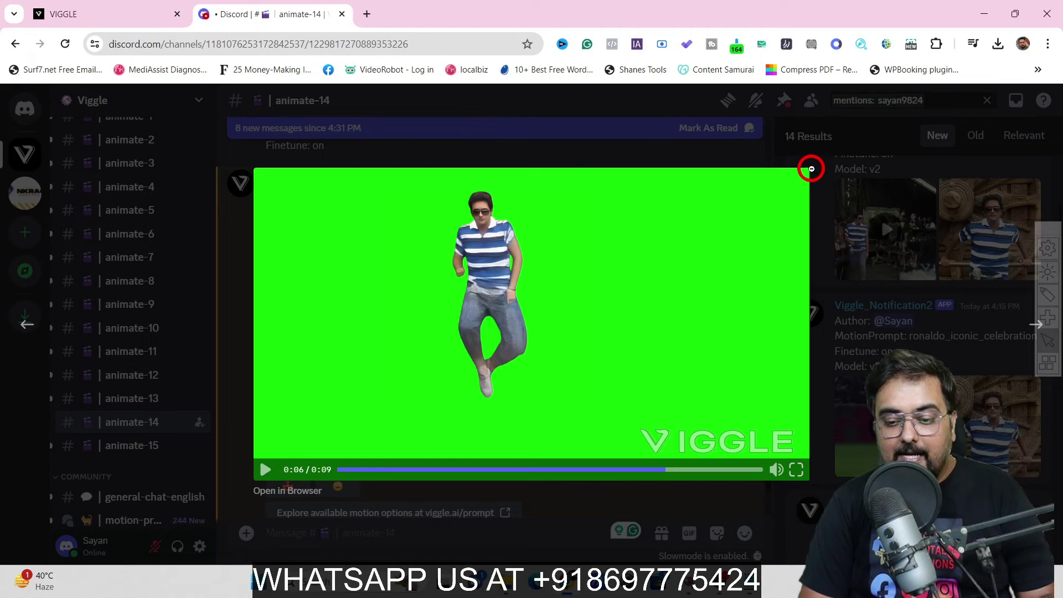
Step: Close the enlarged green-screen dance video to return to the animate-14 channel
{"action": "left_click", "coordinate": [811, 167]}
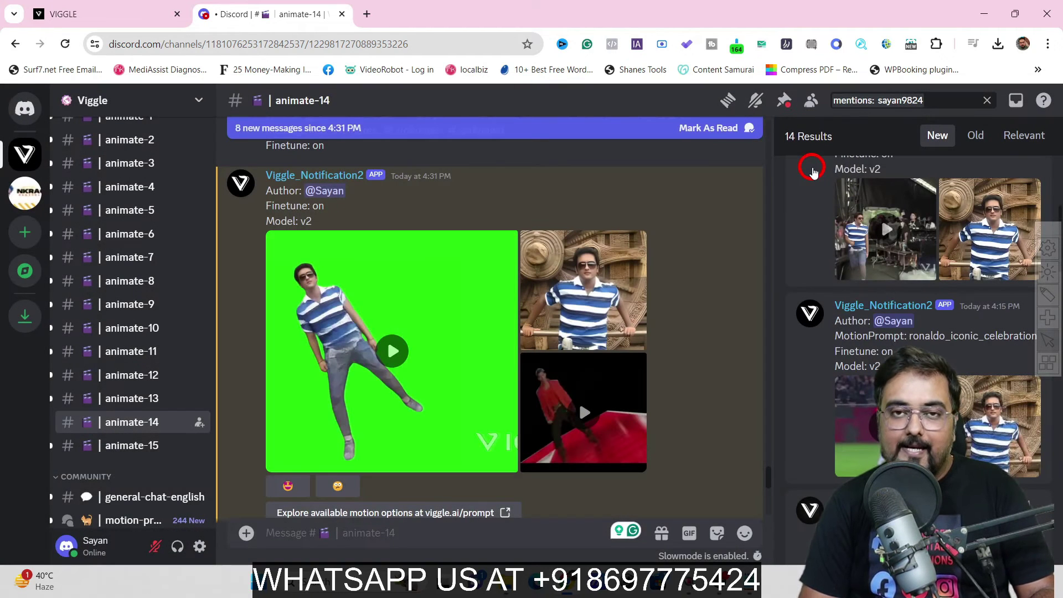